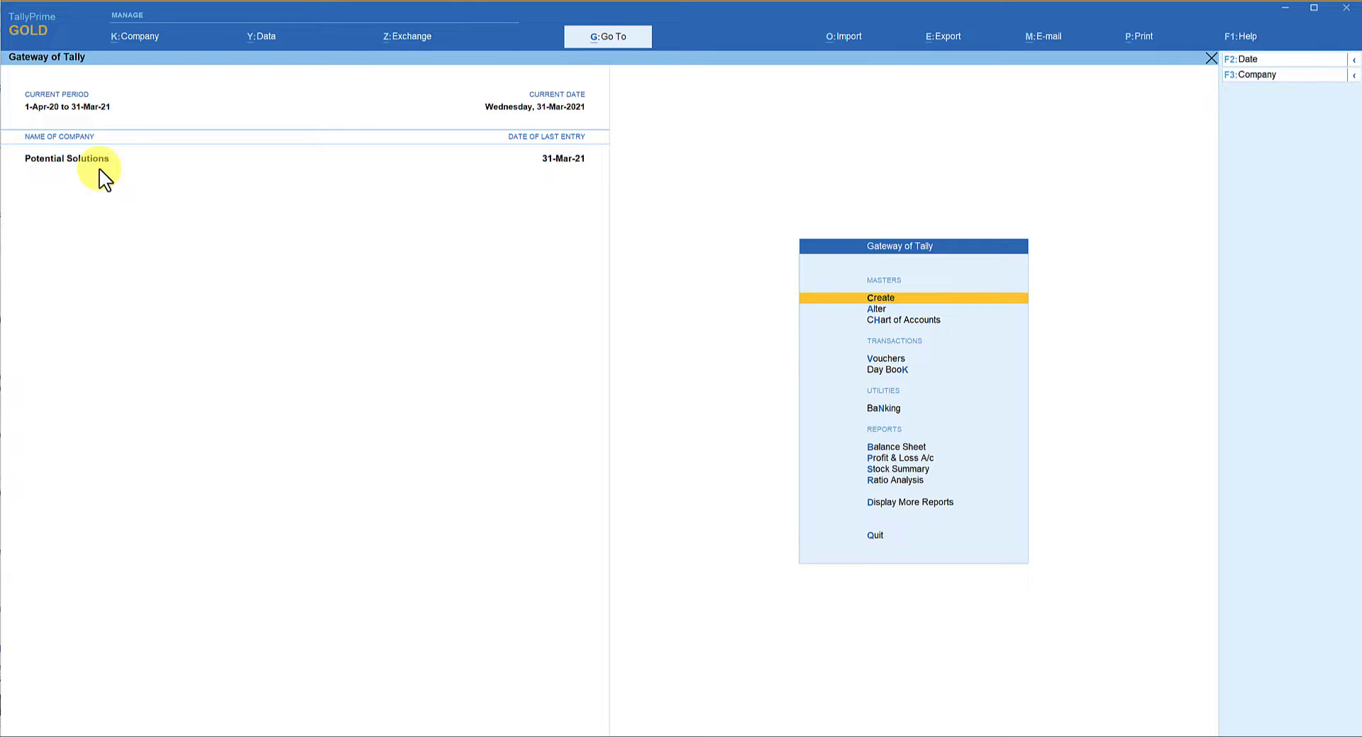
Step: Open Select Company with F3 and bring up the Data menu offering Backup and Restore
key(F3)
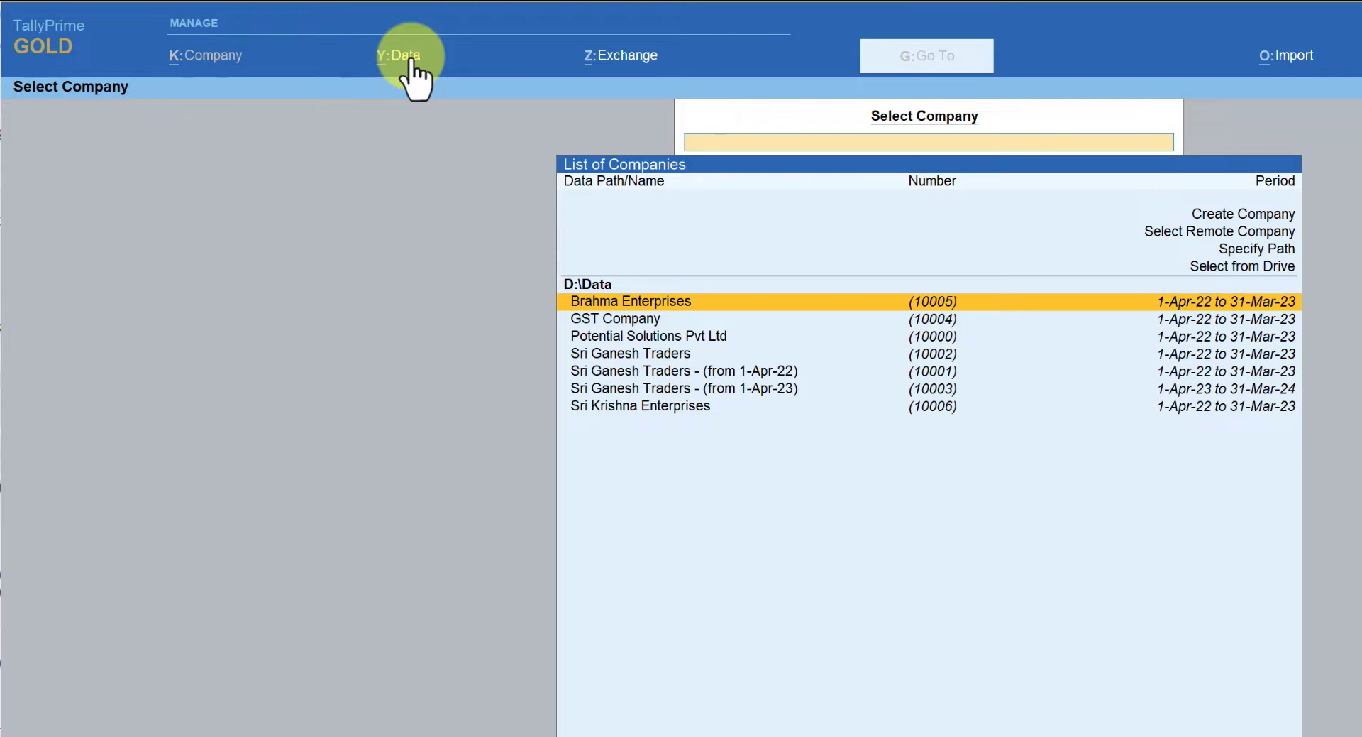
click(410, 56)
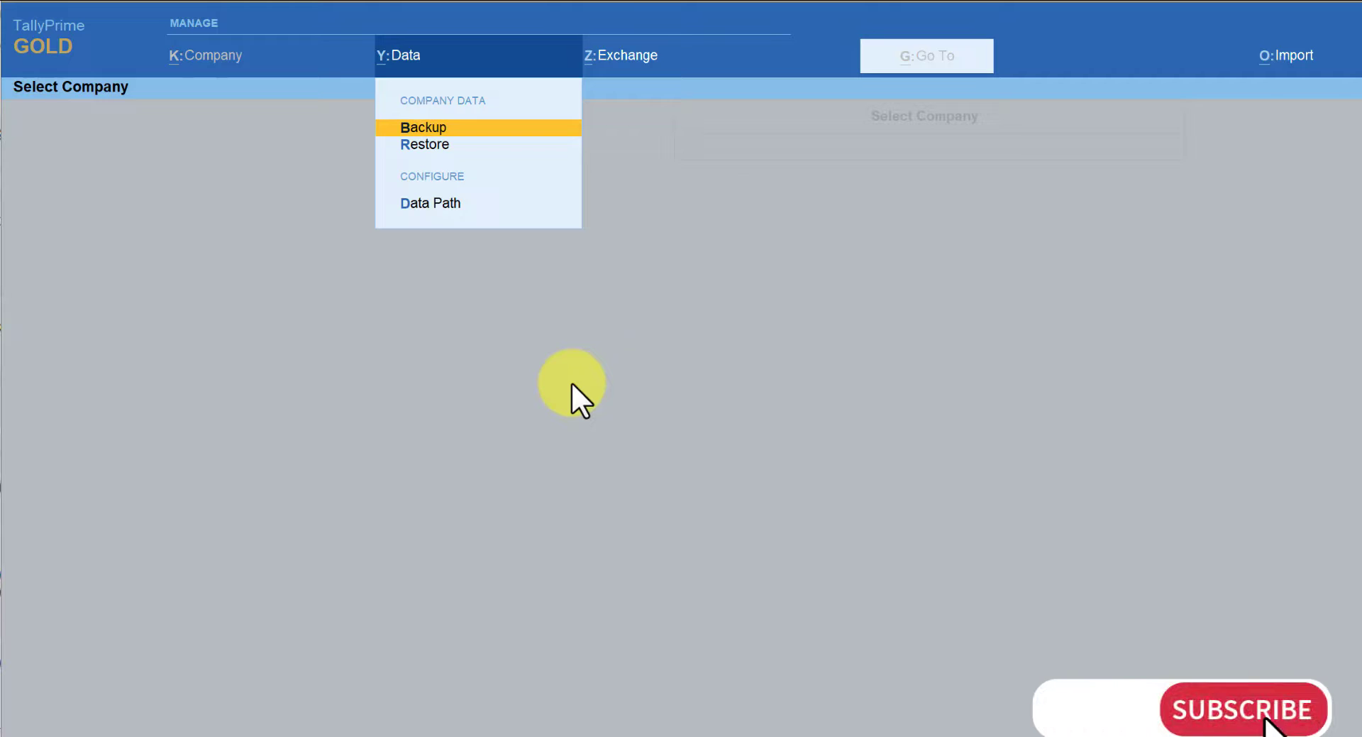
Step: Start a company Backup and list the D:\ folders for the Backup Destination Path
key(Return)
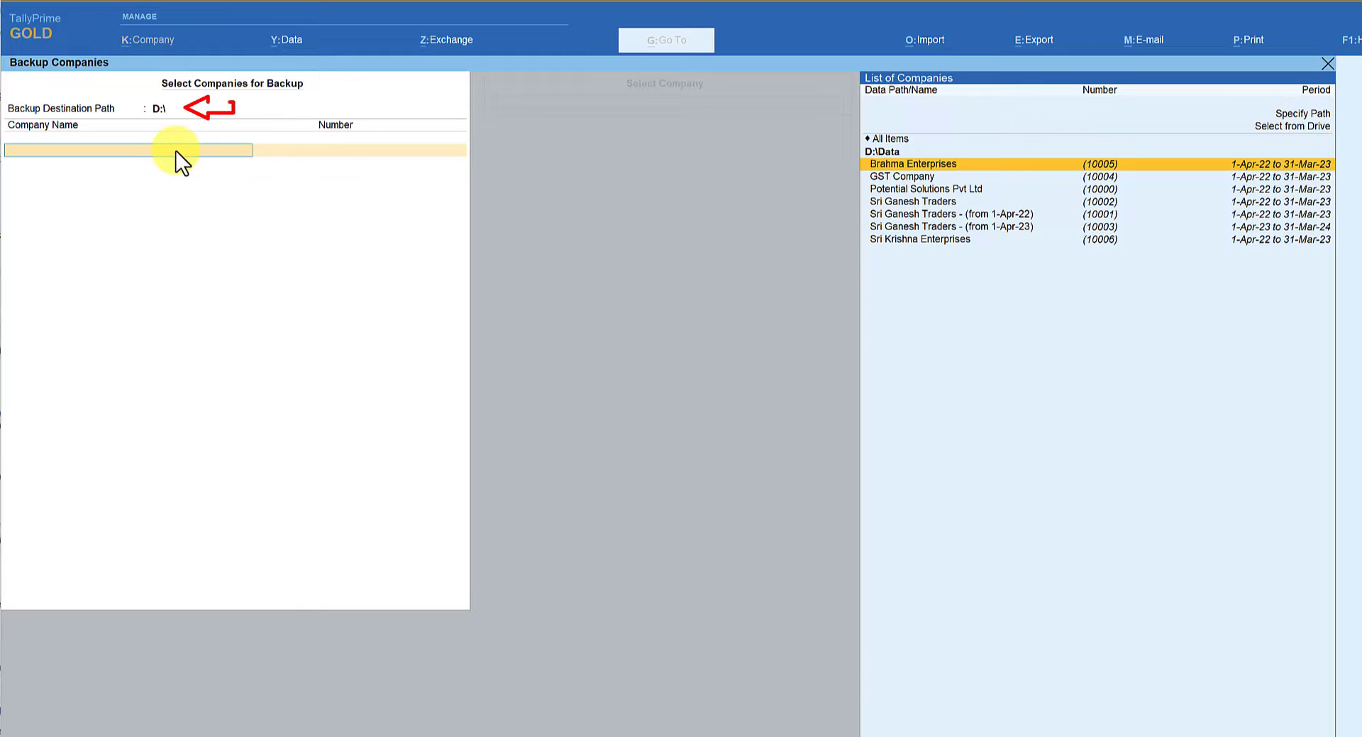
click(195, 110)
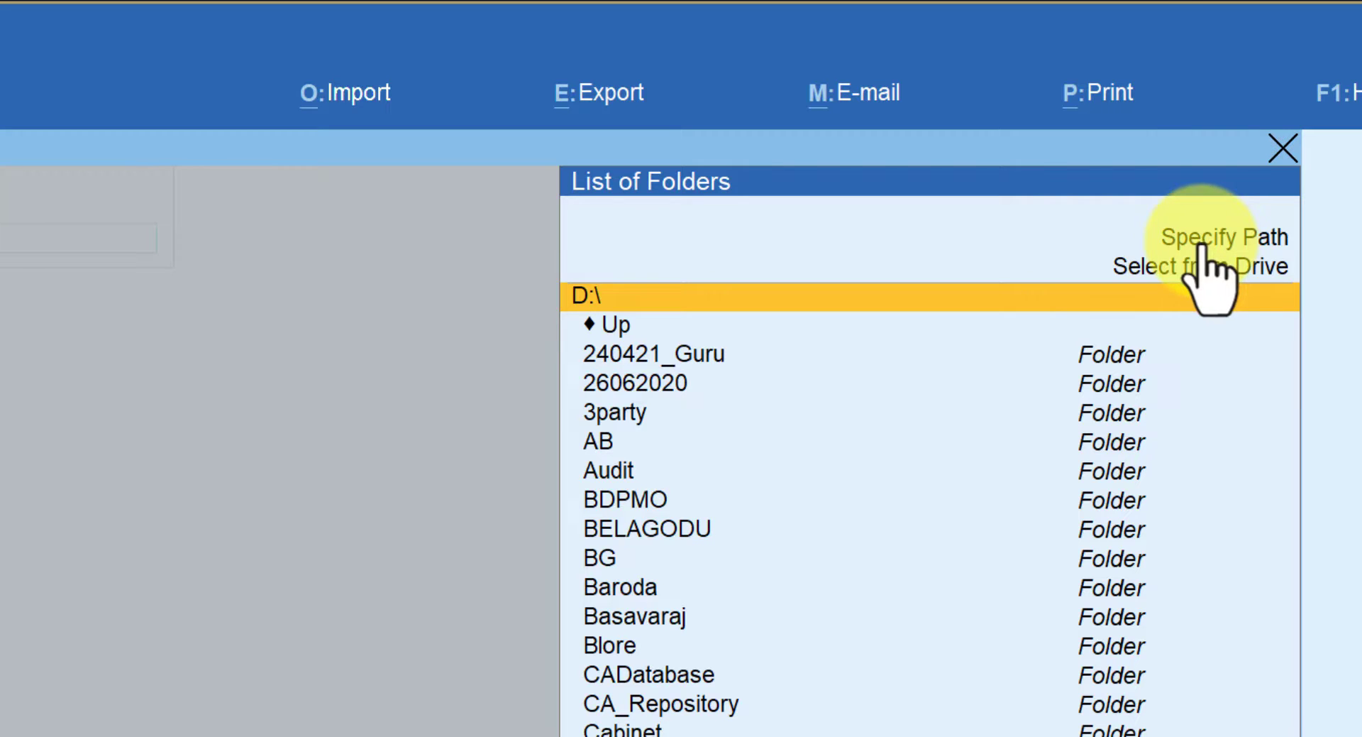
Step: Use Specify Path to enter D:\Tallybackup\011122 as the destination folder
click(1204, 242)
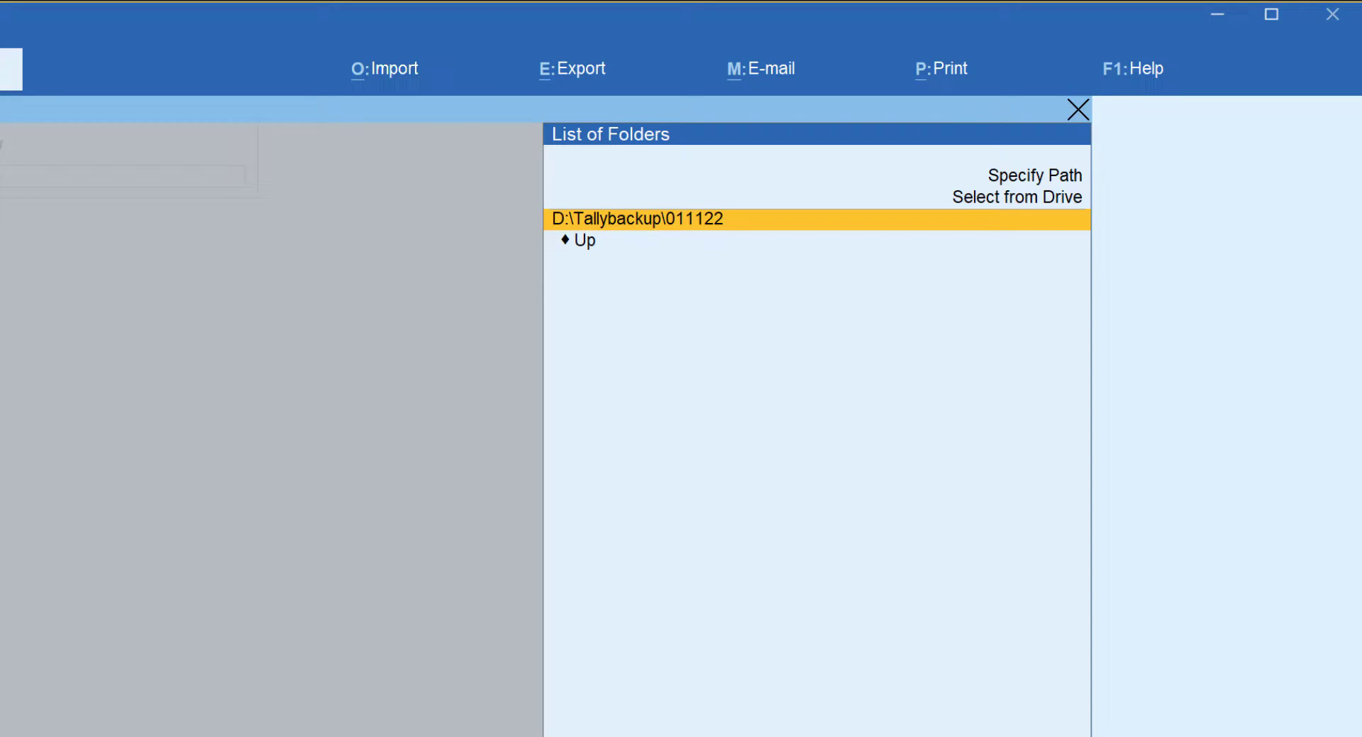
Step: Confirm in File Explorer that D:\Tallybackup contains folder 011122, then minimize Explorer
key(alt+Tab)
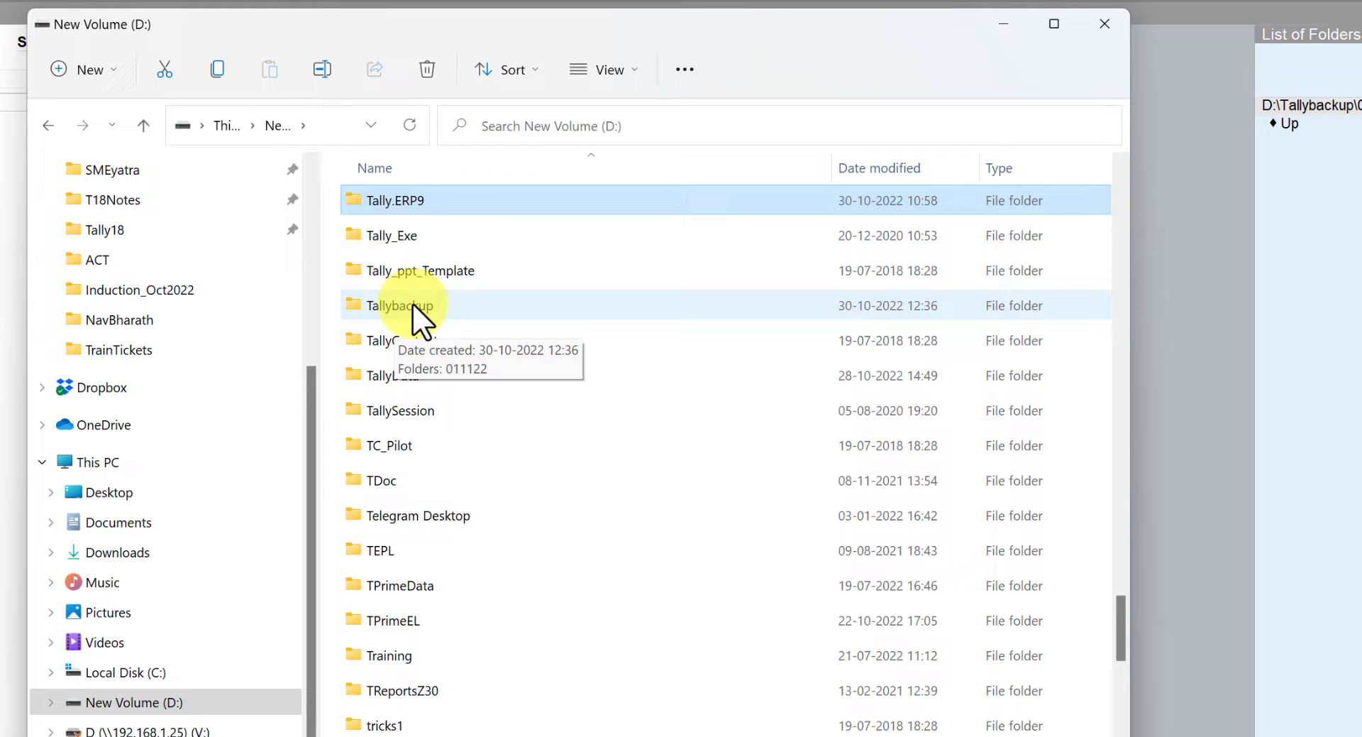
click(412, 304)
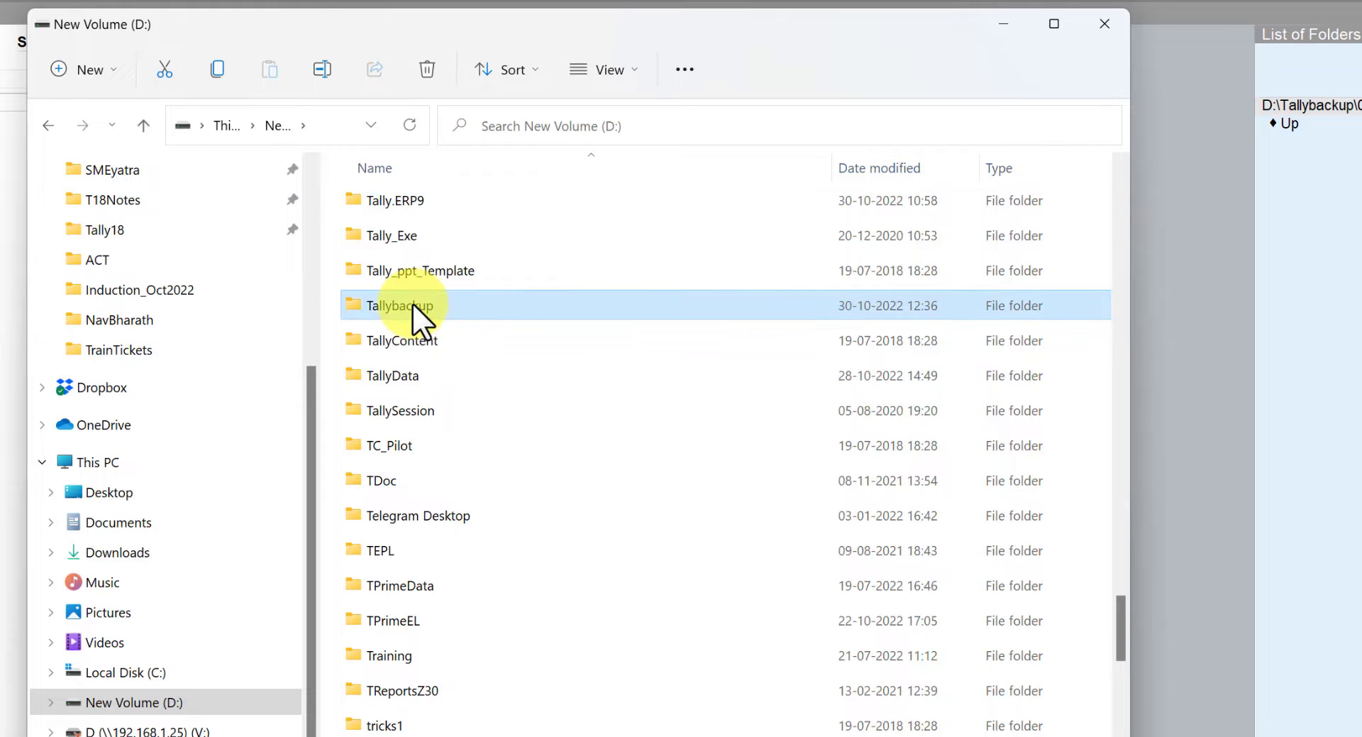
double_click(412, 304)
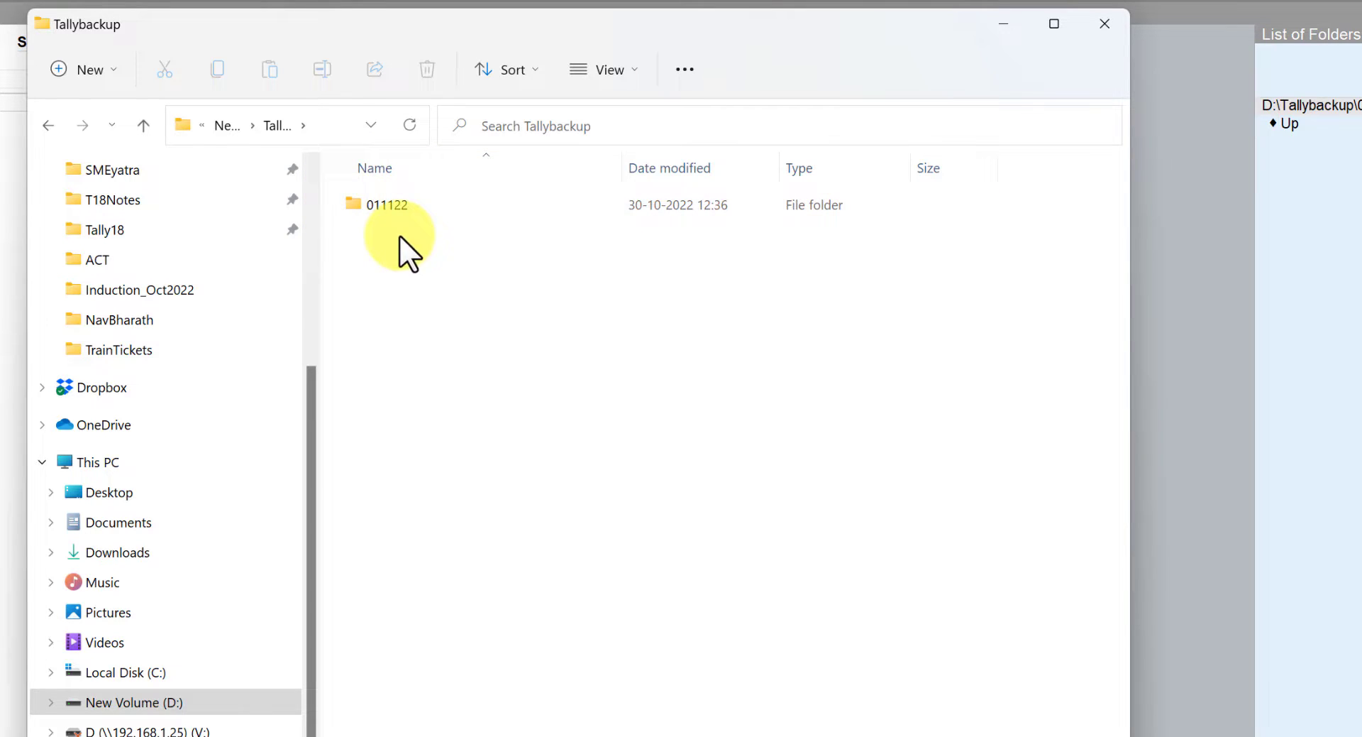
click(1003, 22)
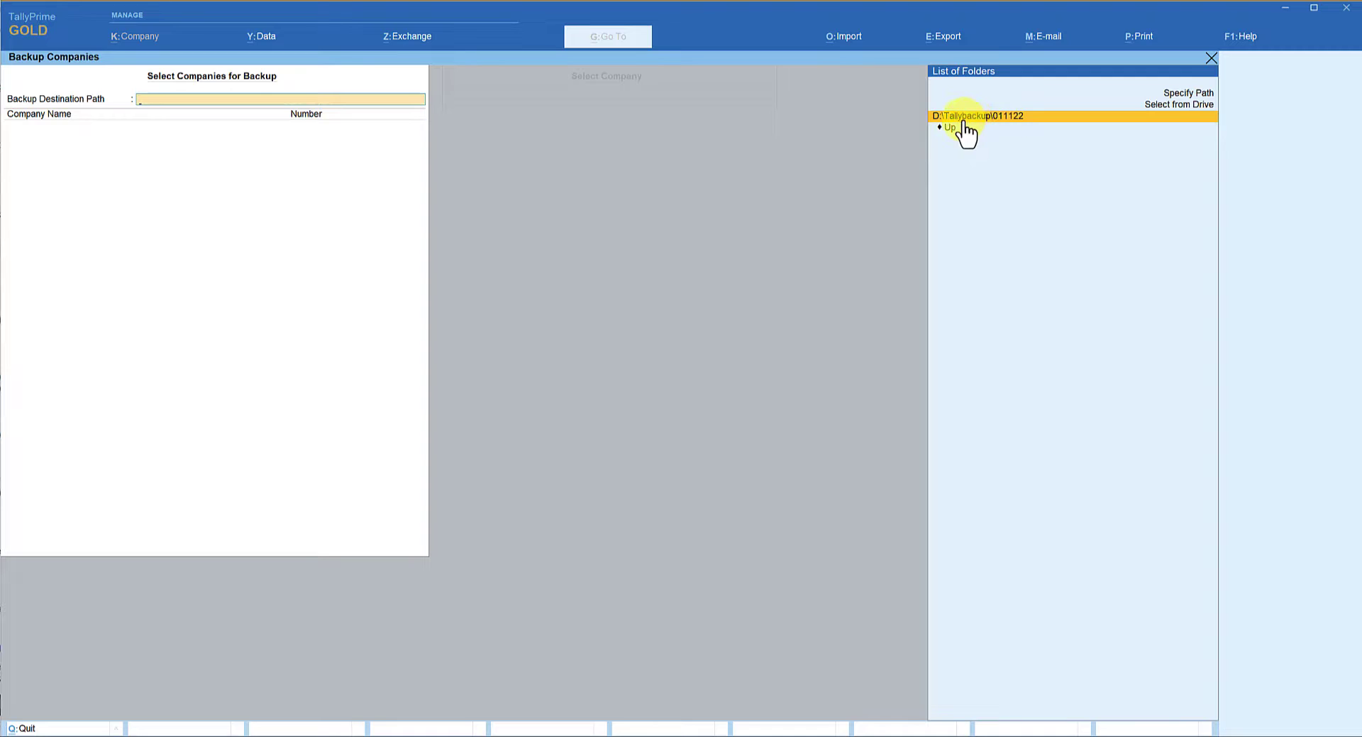
Step: Set D:\Tallybackup\011122 as the Backup Destination Path
click(1024, 135)
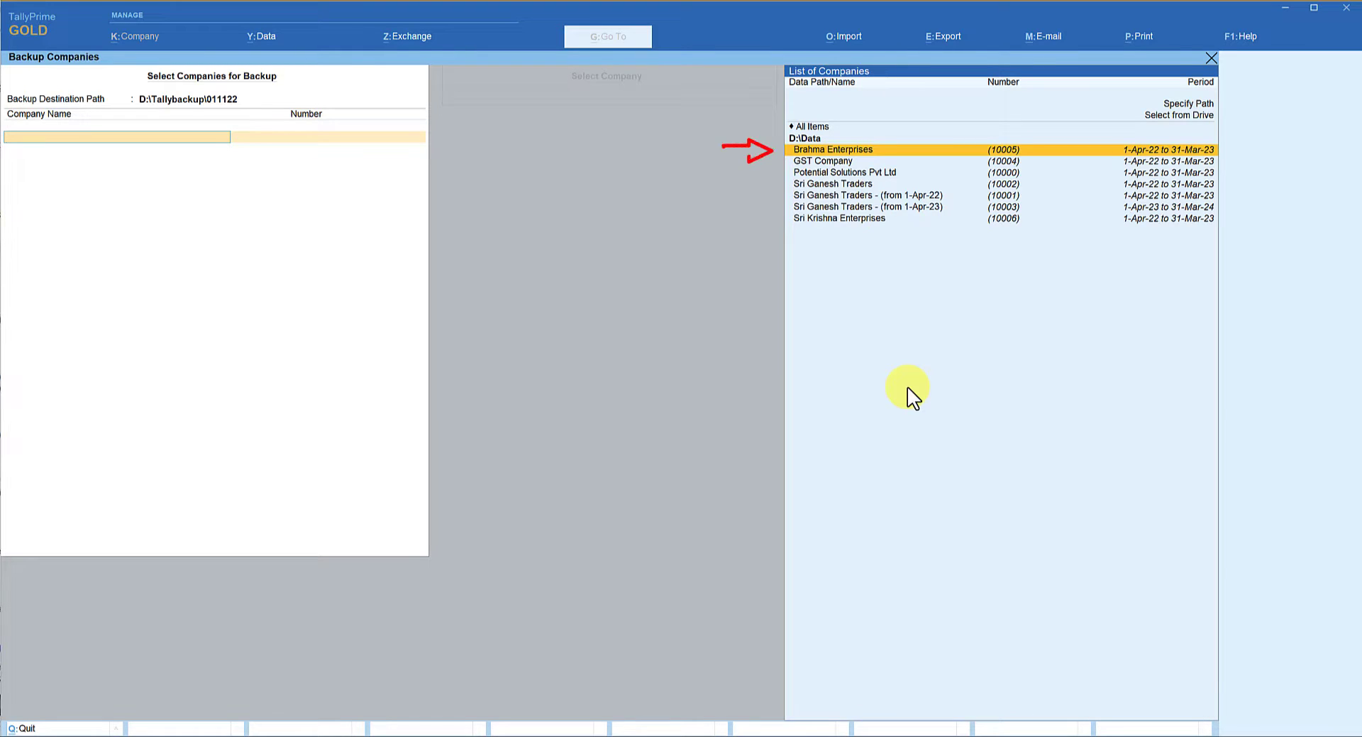
Step: Select Brahma Enterprises and Potential Solutions Pvt Ltd for backup, declining the Accept prompt to continue
key(Return)
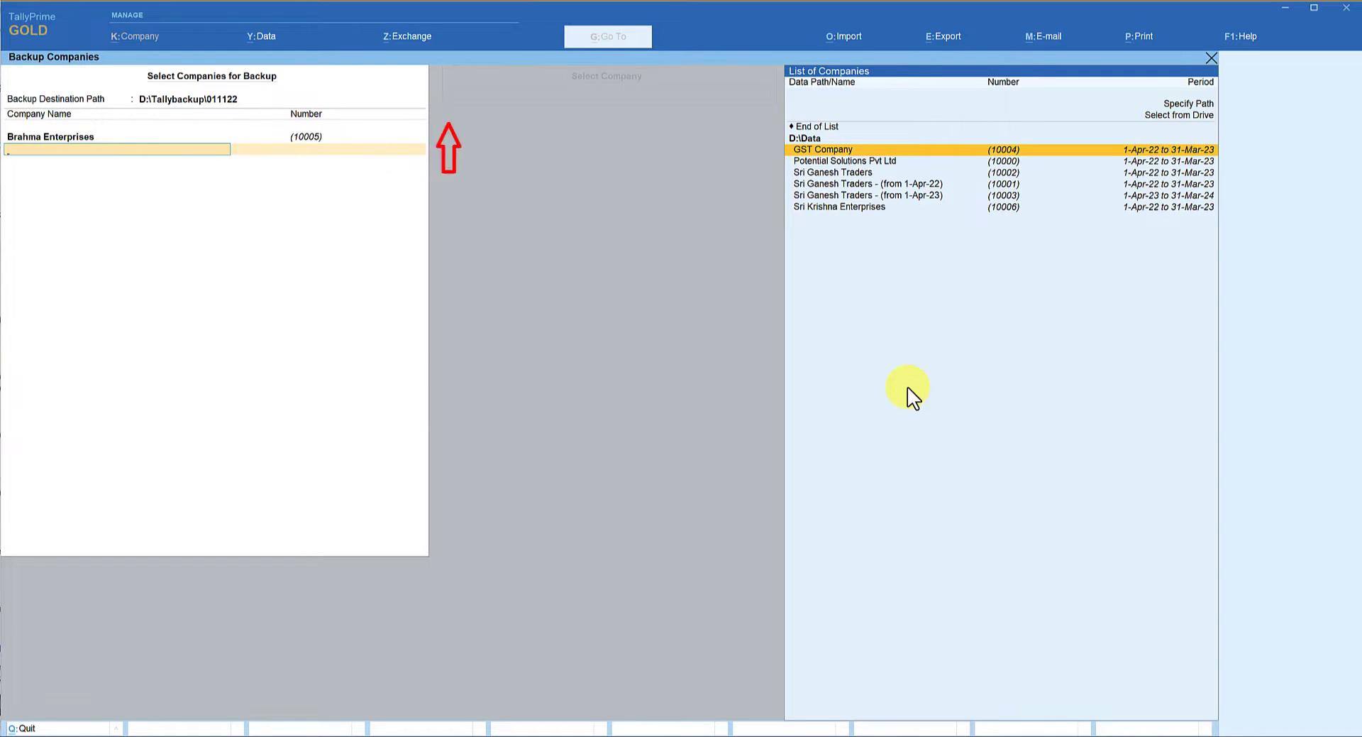
key(Down)
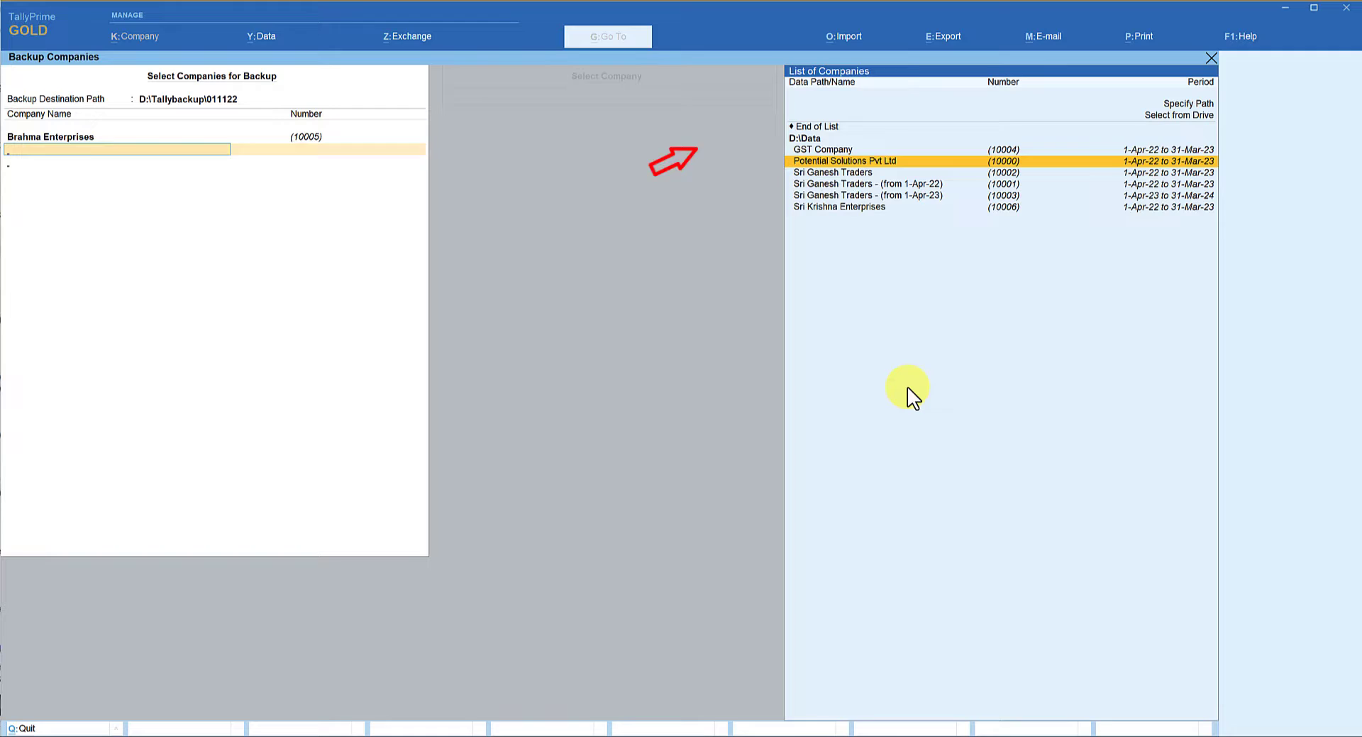
key(Return)
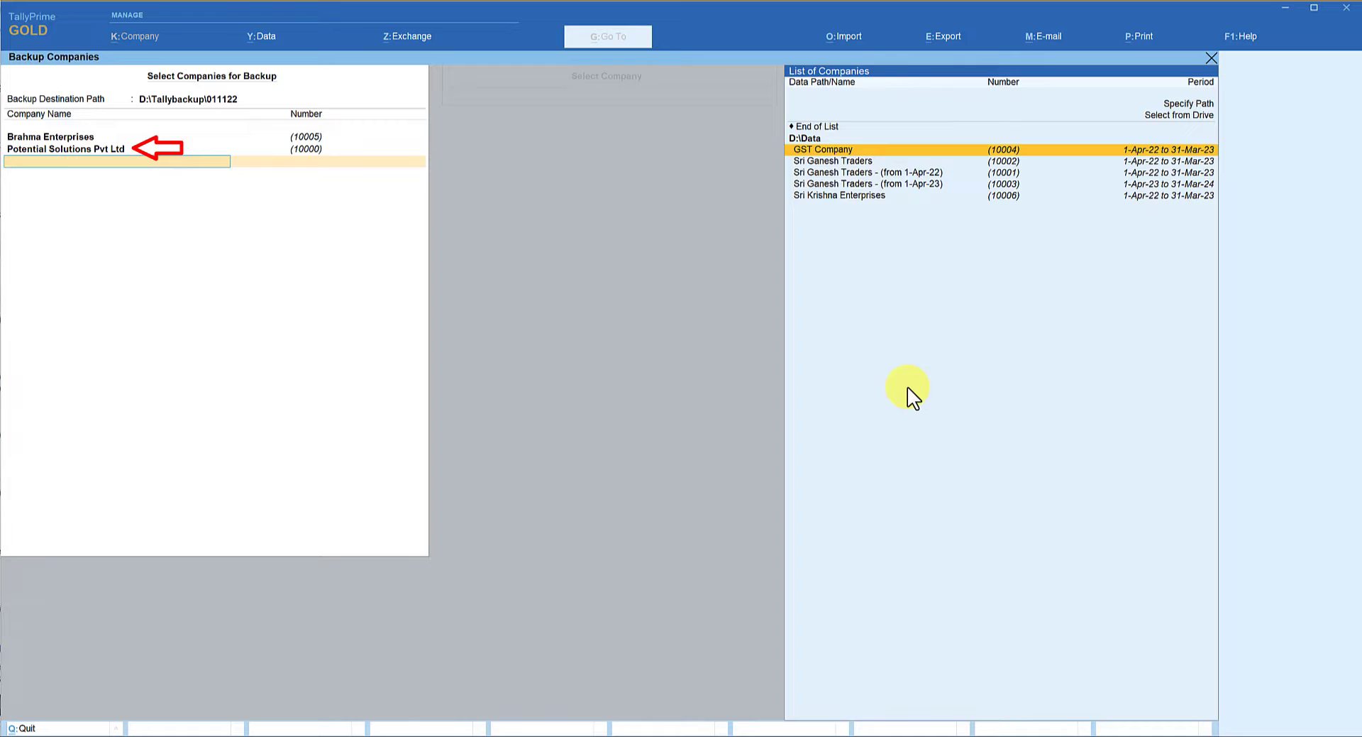
key(Up)
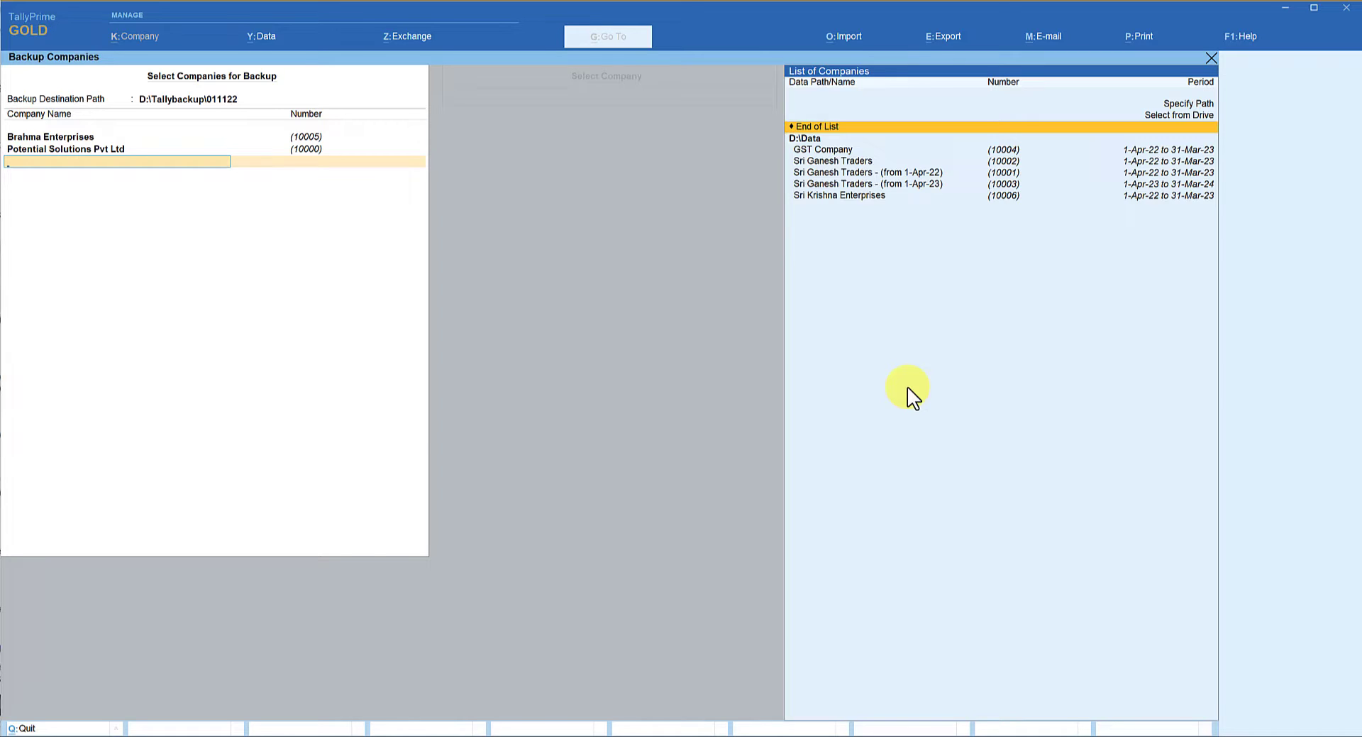
key(Return)
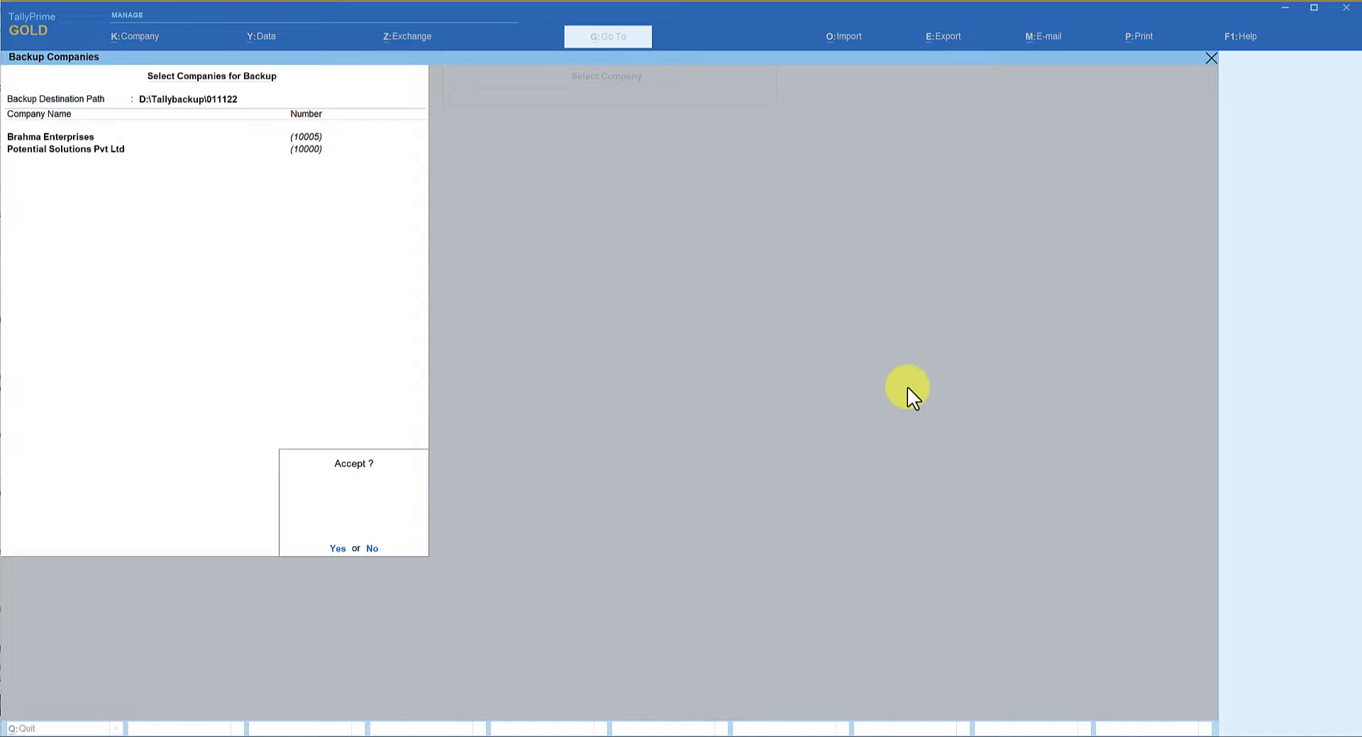
key(Escape)
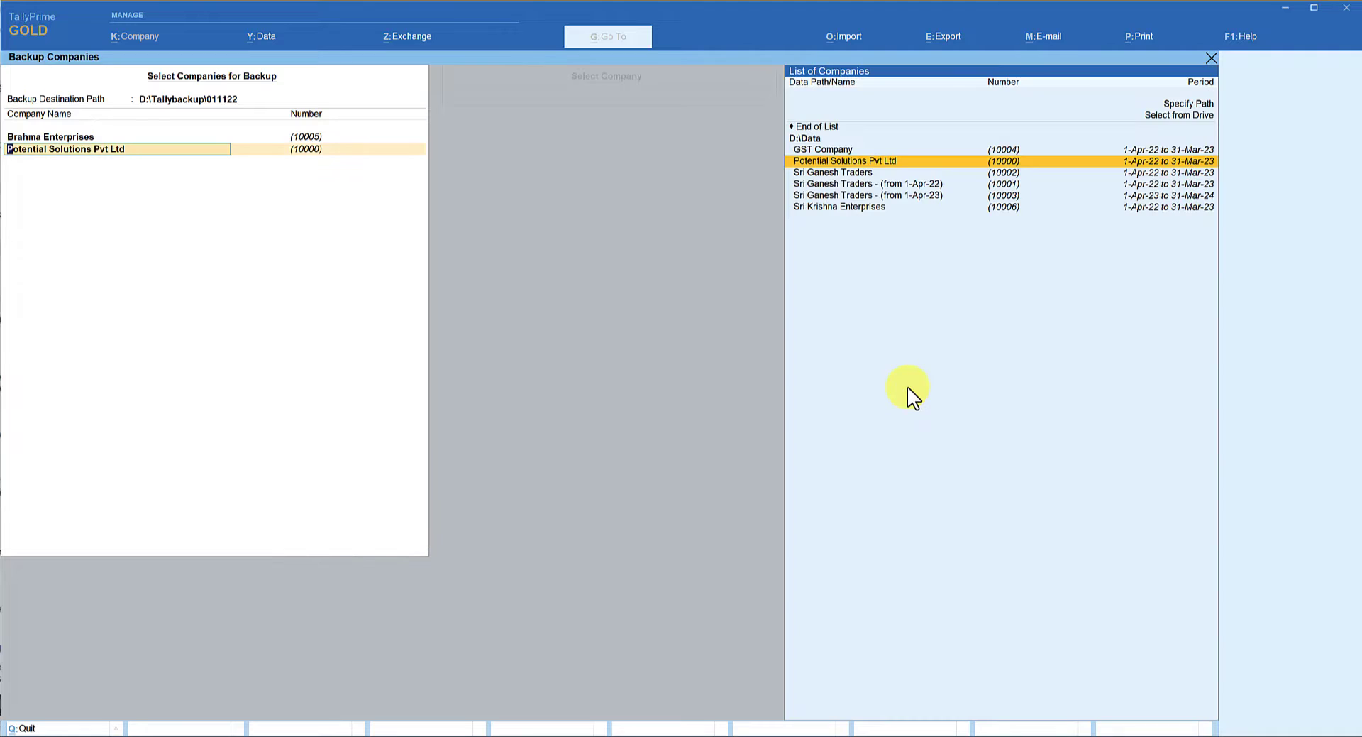
key(Return)
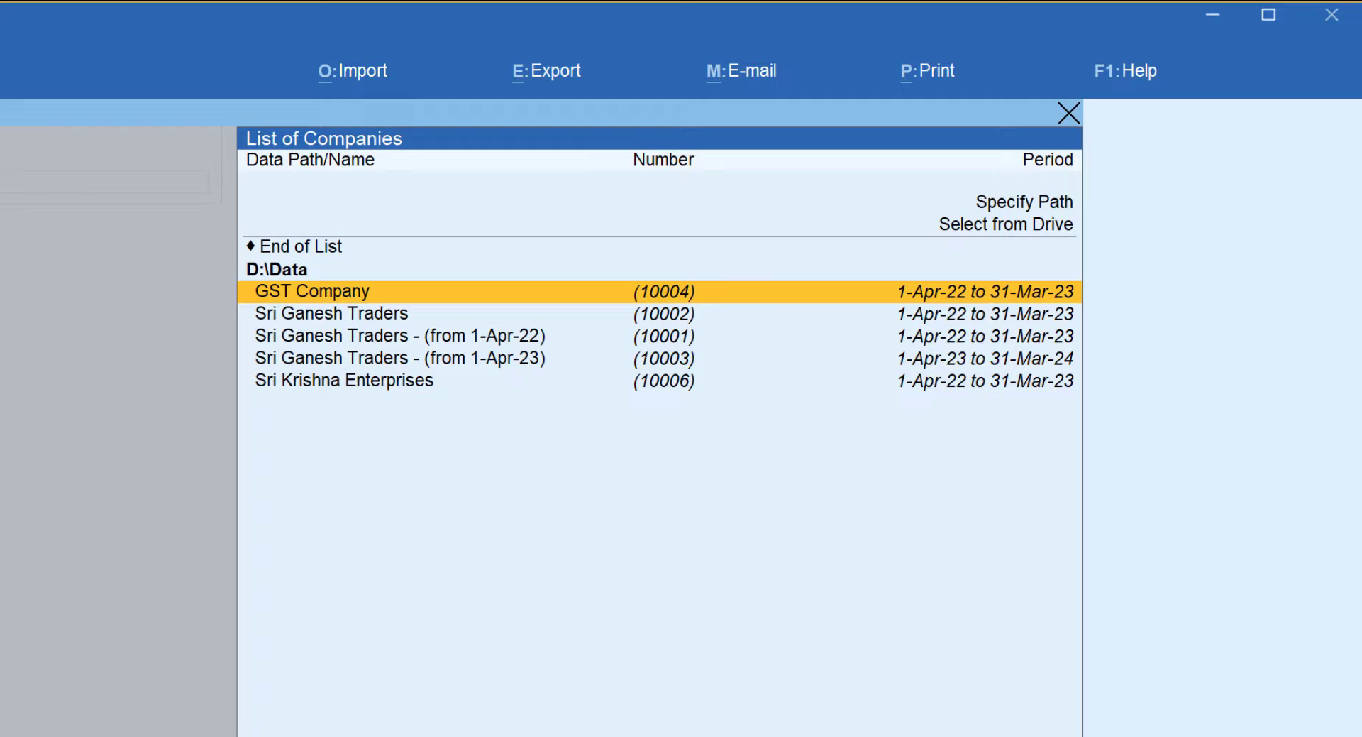
Step: Via Select from Drive, add Ganeshji Enterprises from D:\Induction as the third backup company
key(Up)
key(Up)
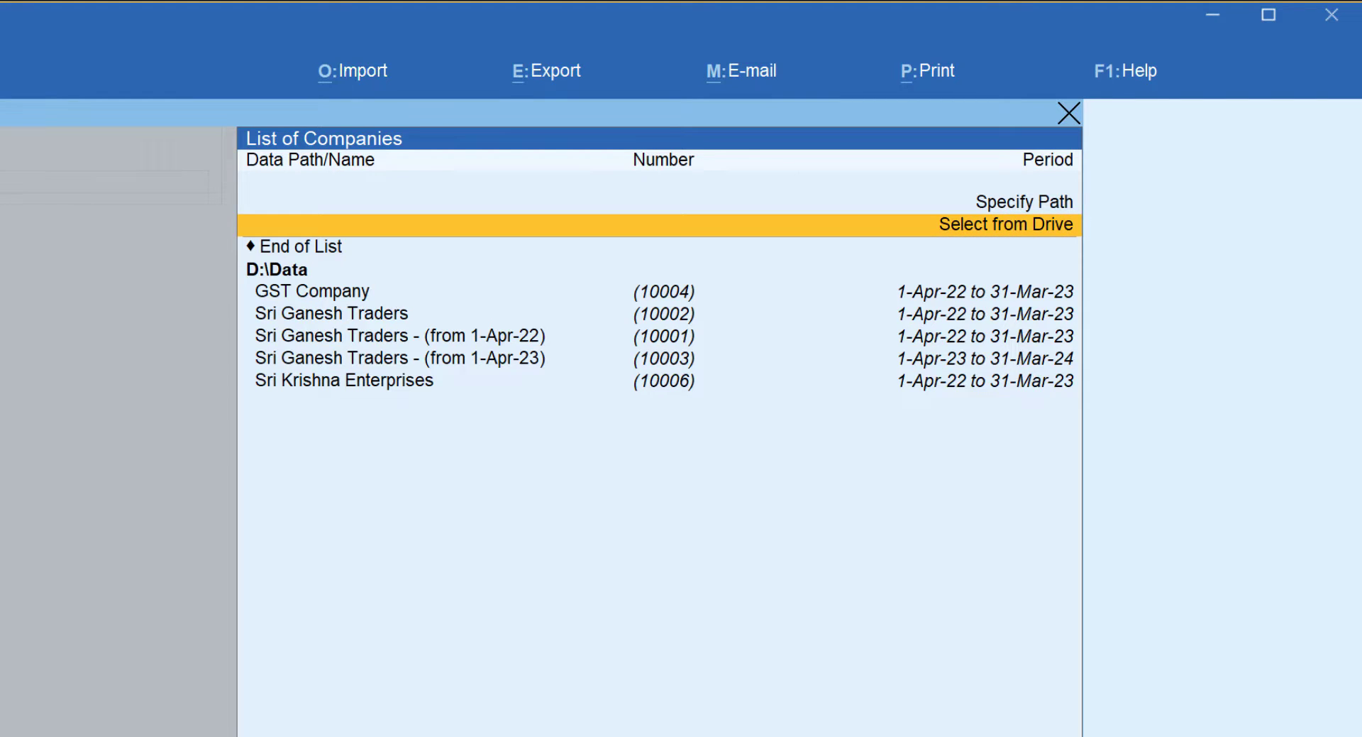
key(Up)
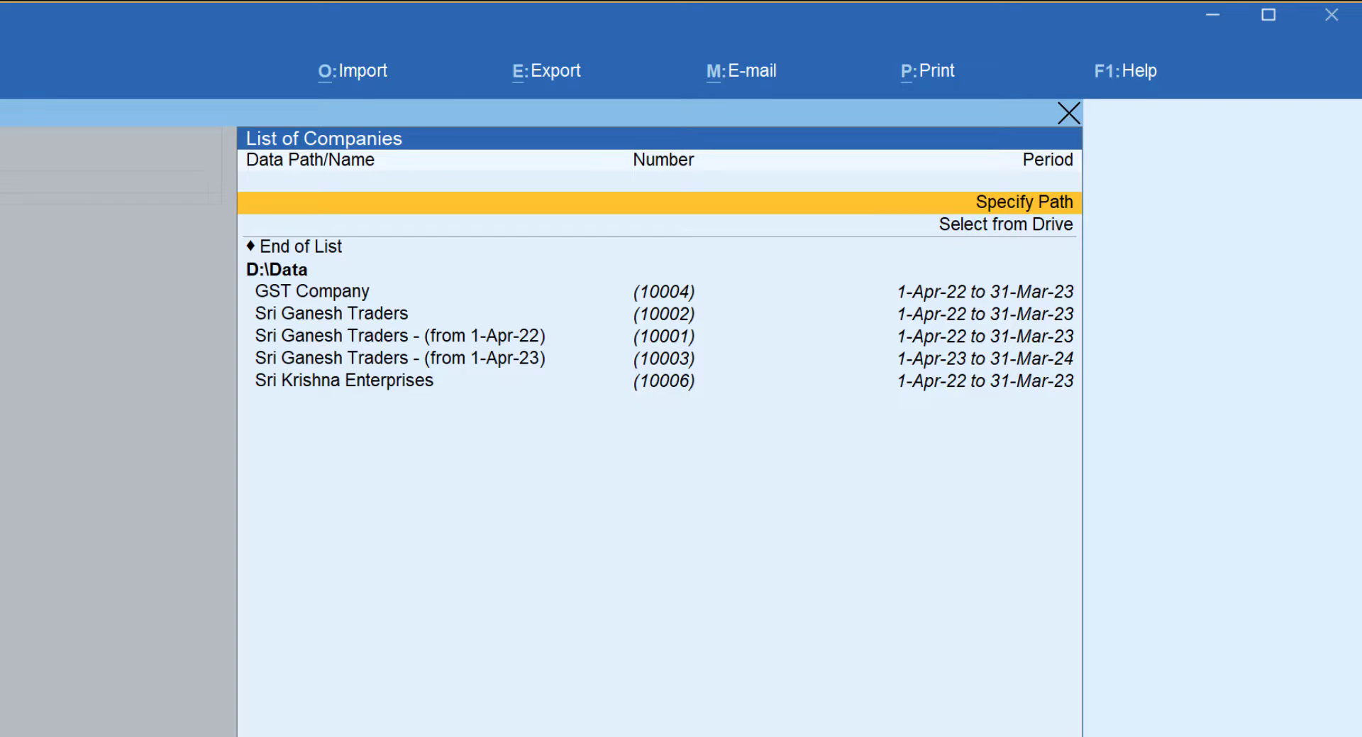
key(Down)
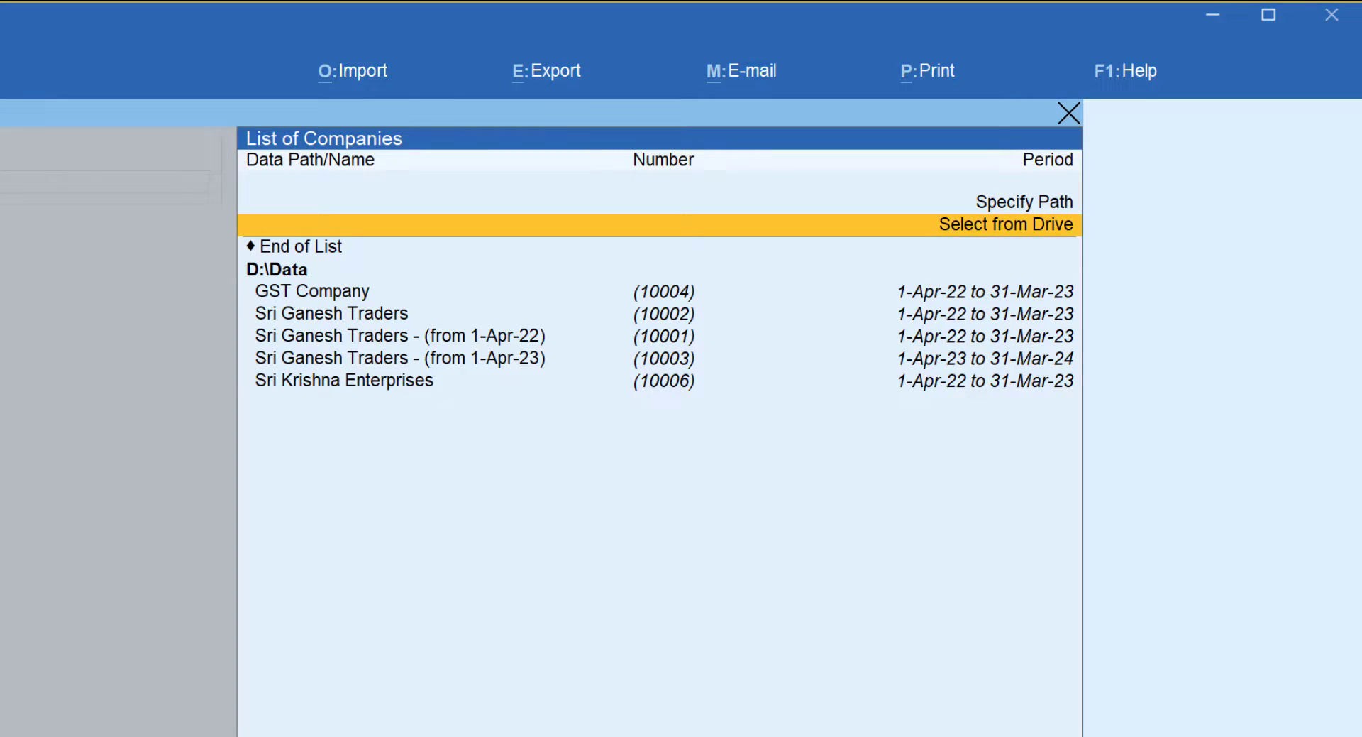
key(Return)
key(Down)
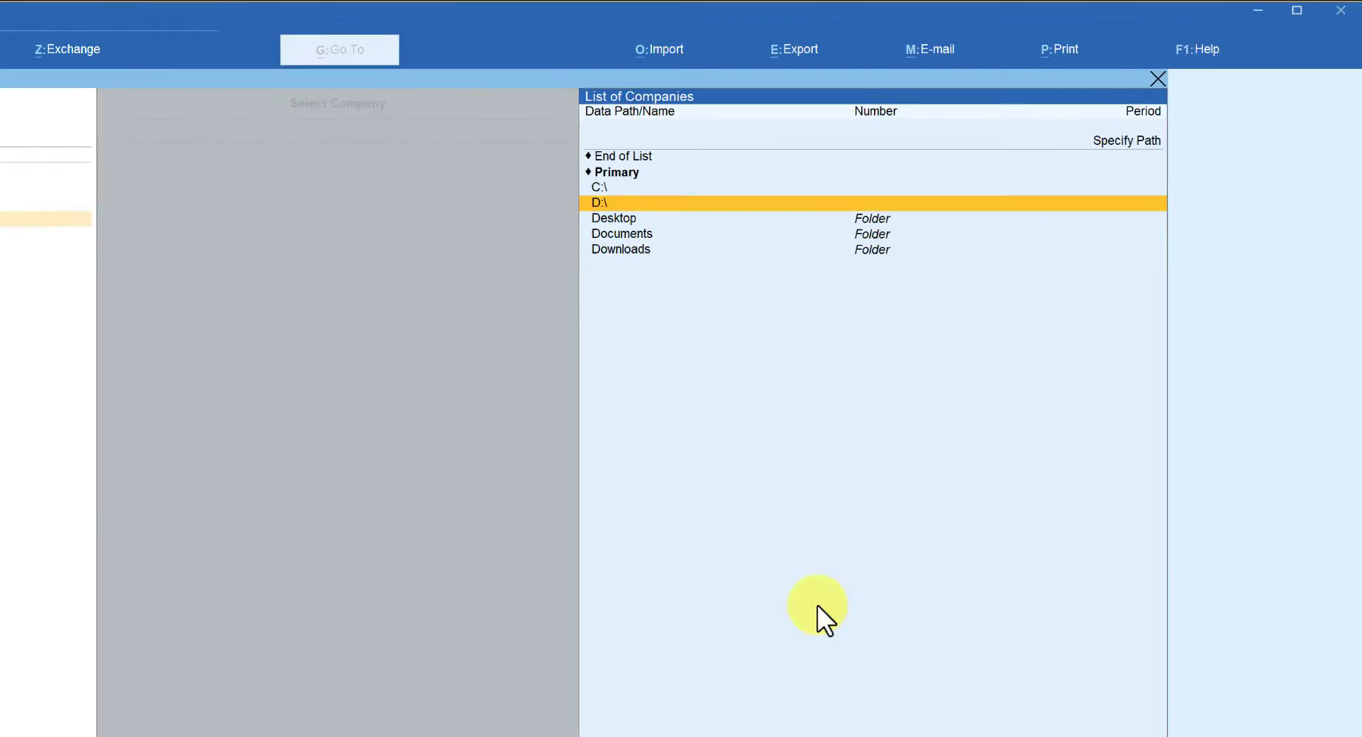
key(Return)
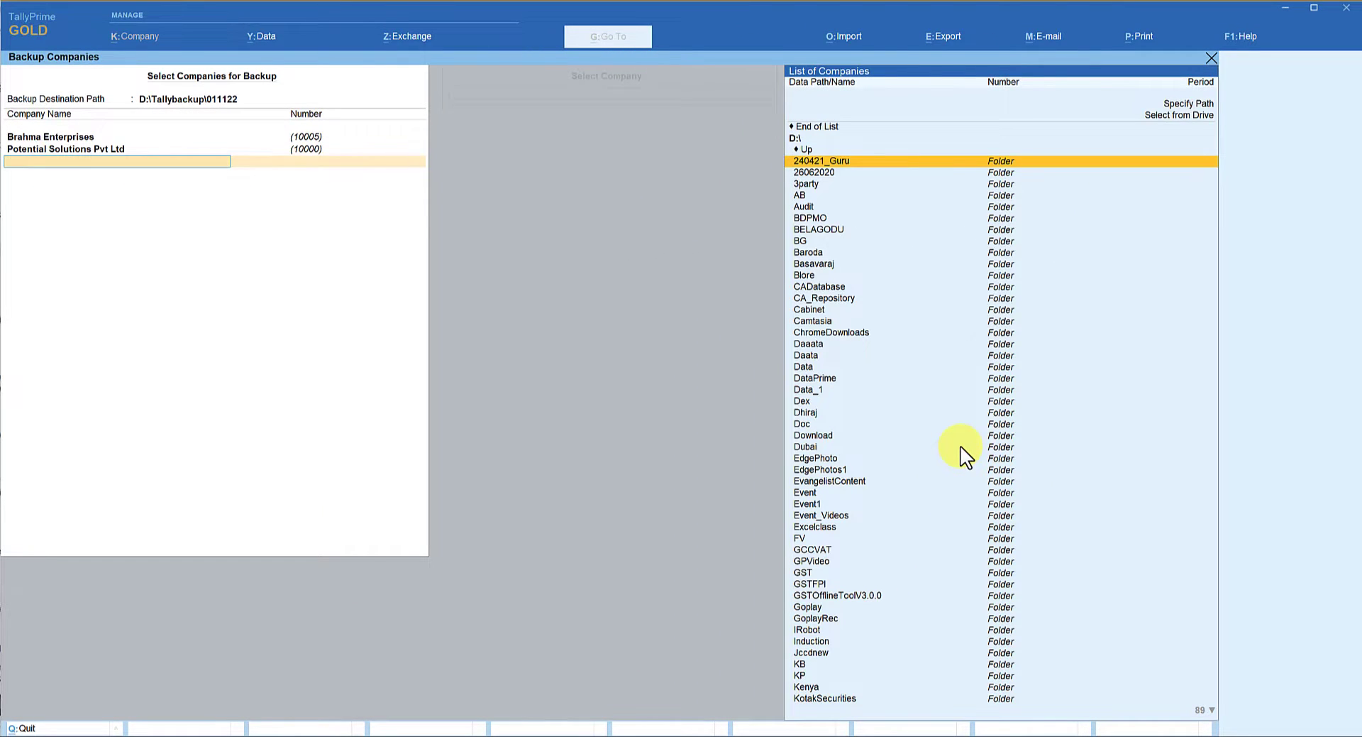
text(ind)
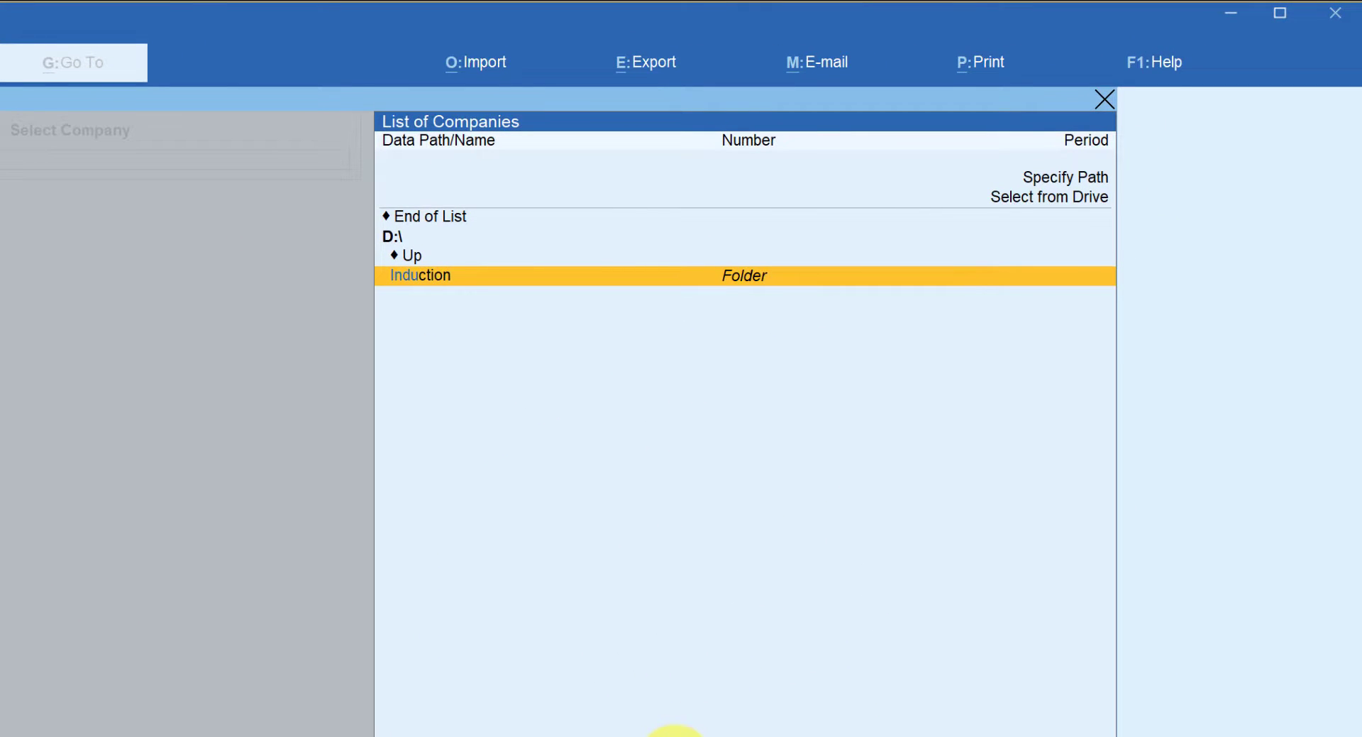
key(Return)
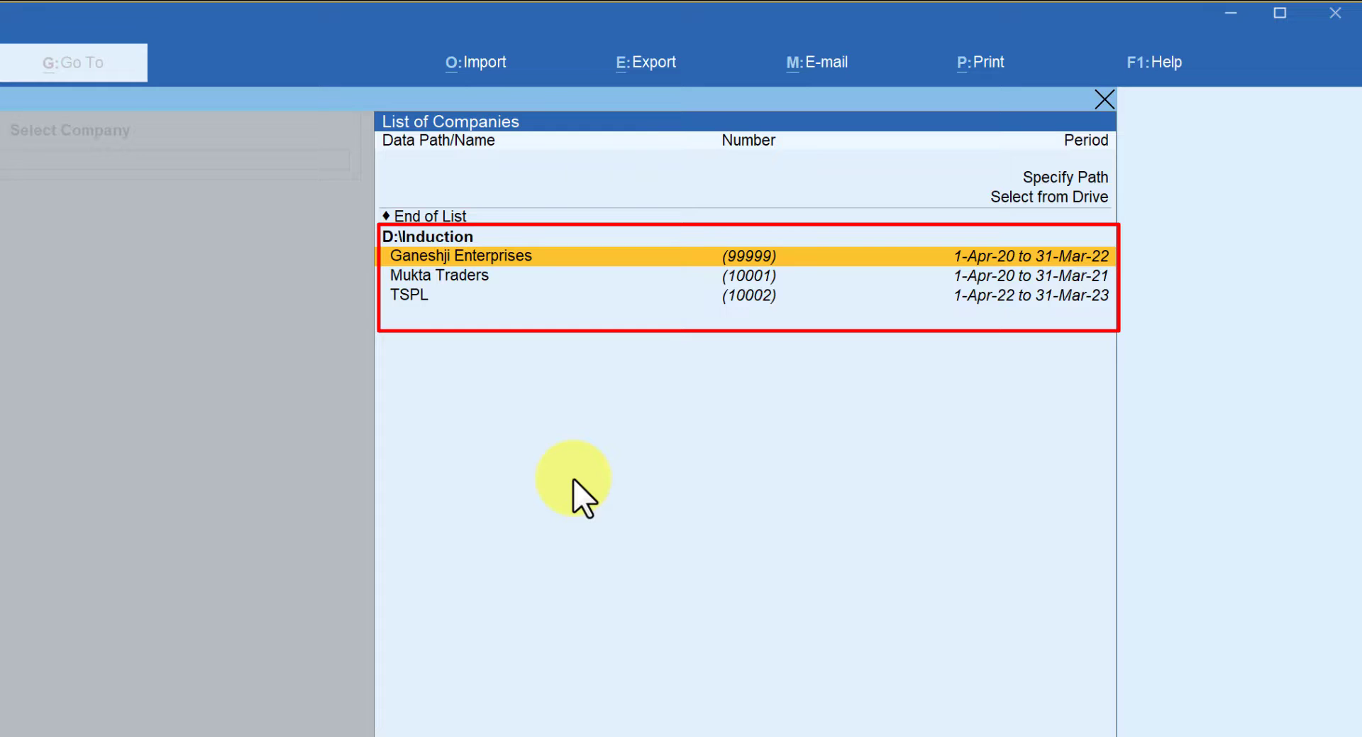
key(Return)
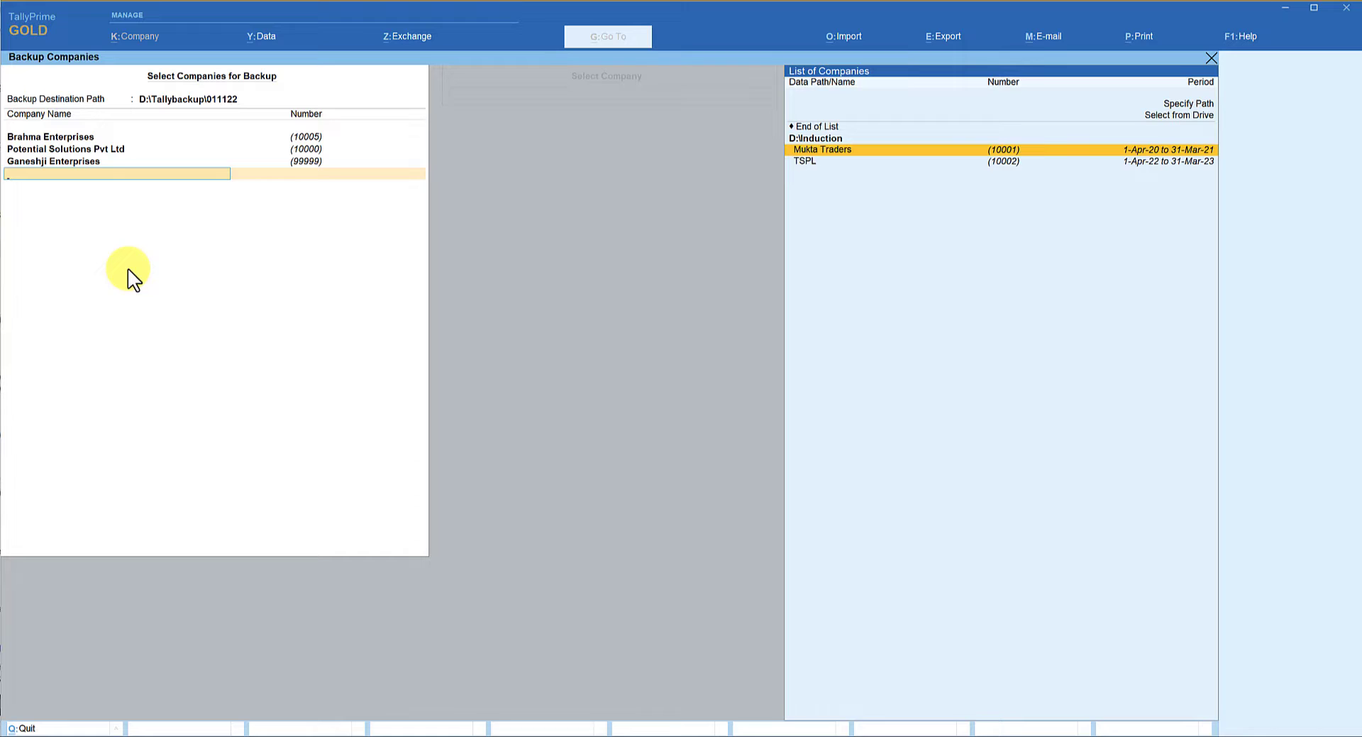
Step: End the company list and accept, backing up all three companies to D:\Tallybackup\011122
key(Up)
key(Up)
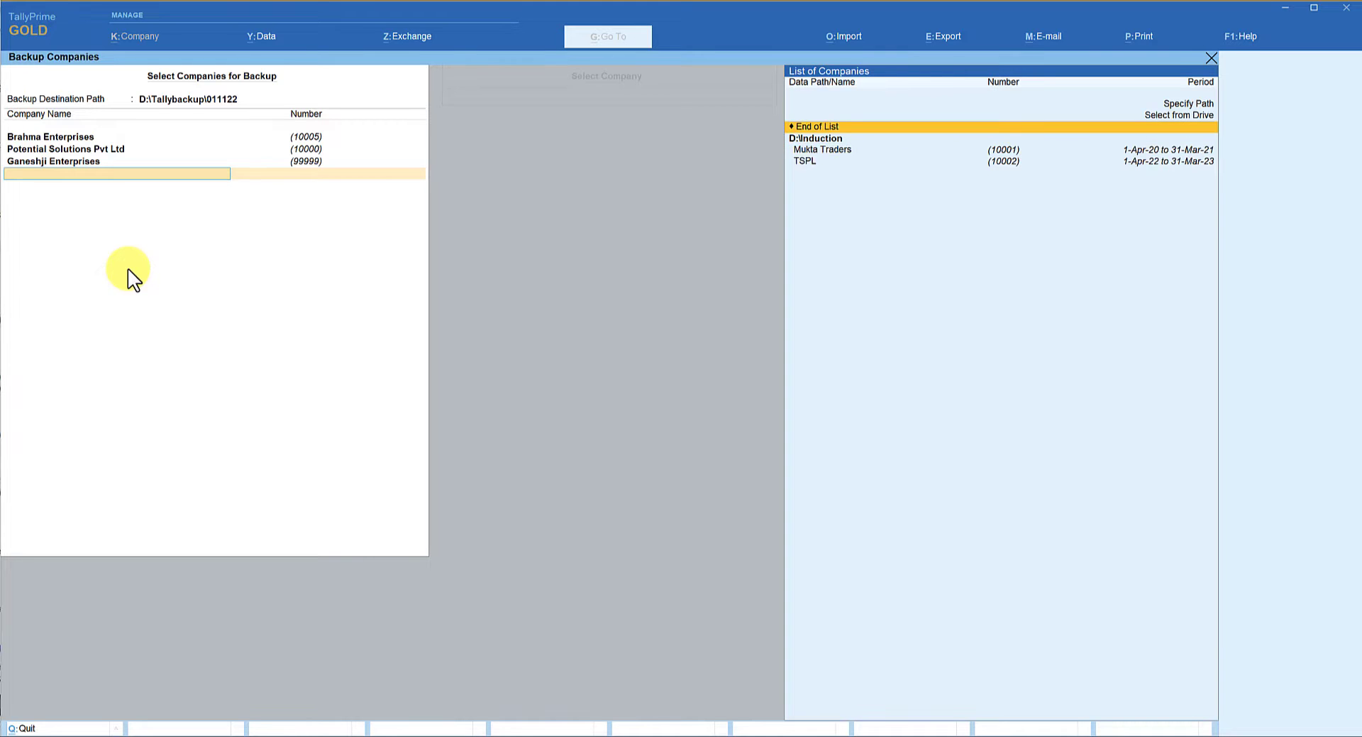
key(Return)
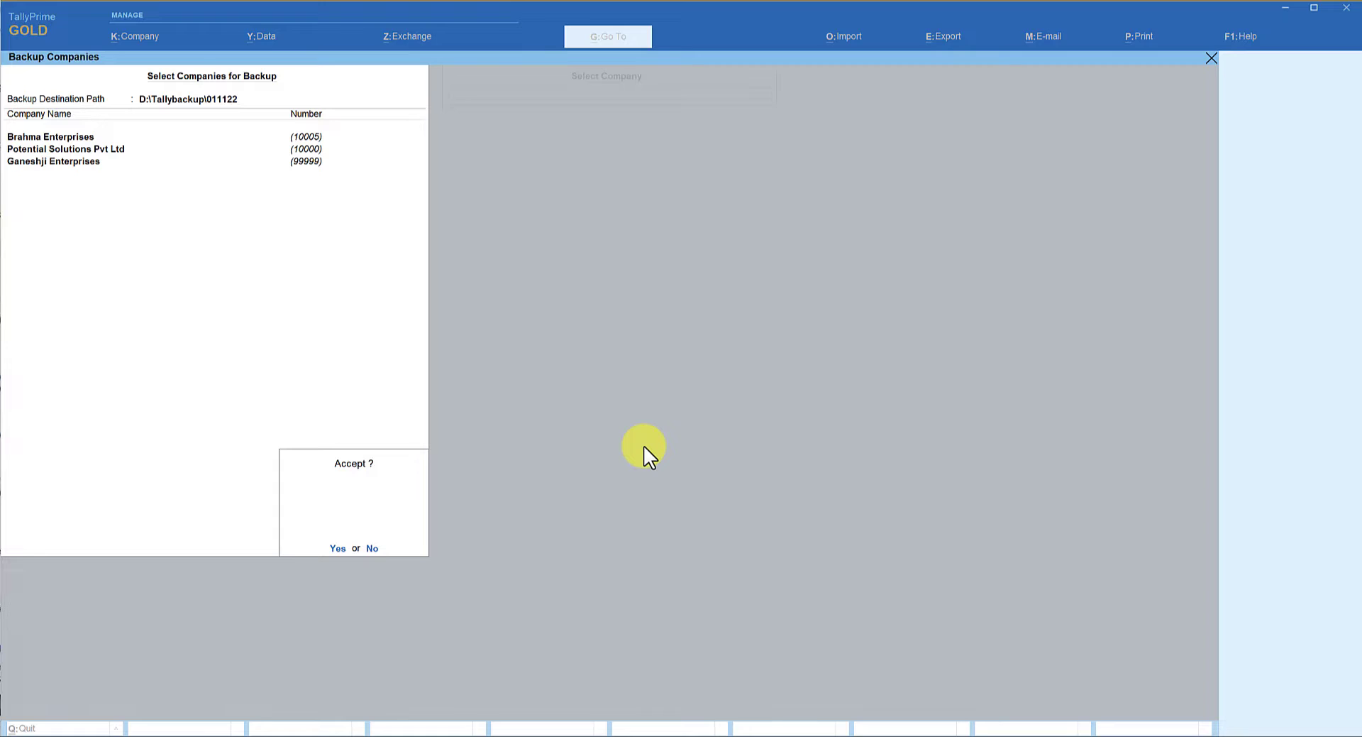
key(Return)
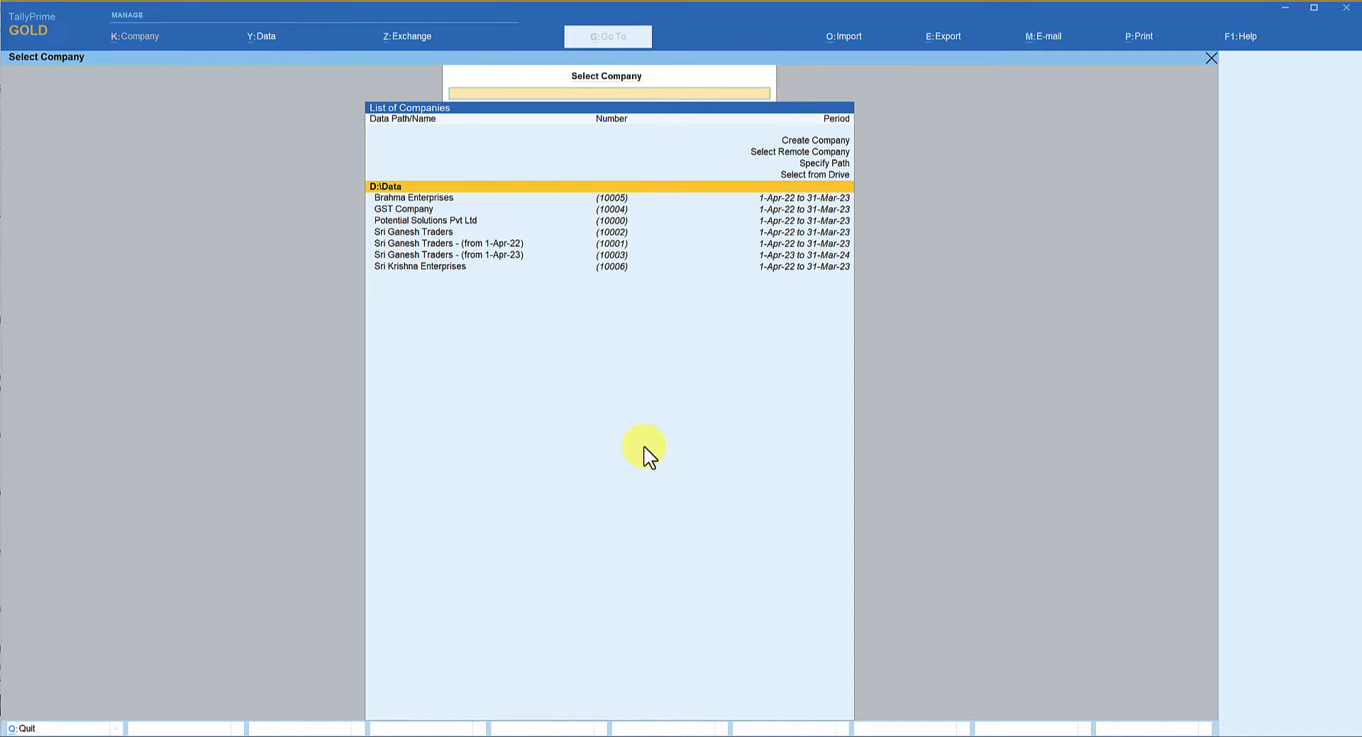
Step: Open D:\Tallybackup\011122 in File Explorer and check the three TBK900 backup files
key(alt+Tab)
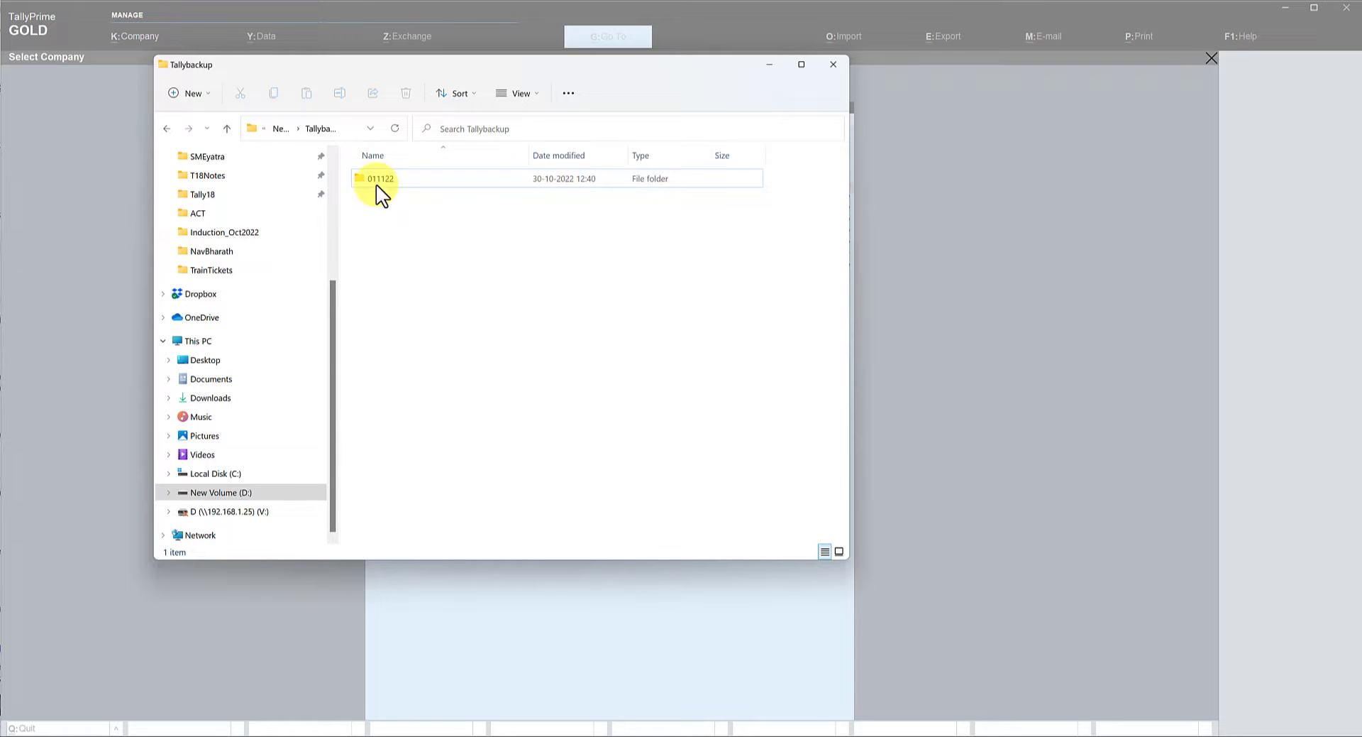
click(379, 183)
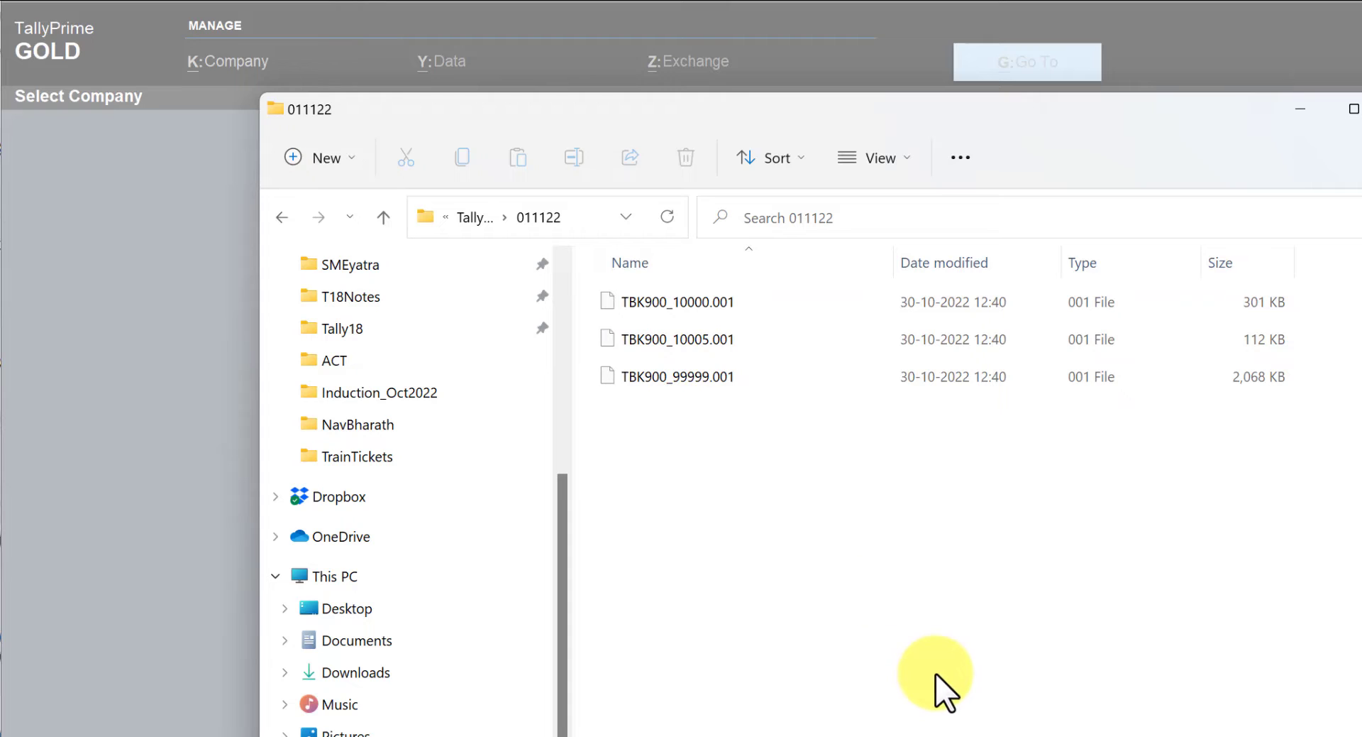
click(669, 307)
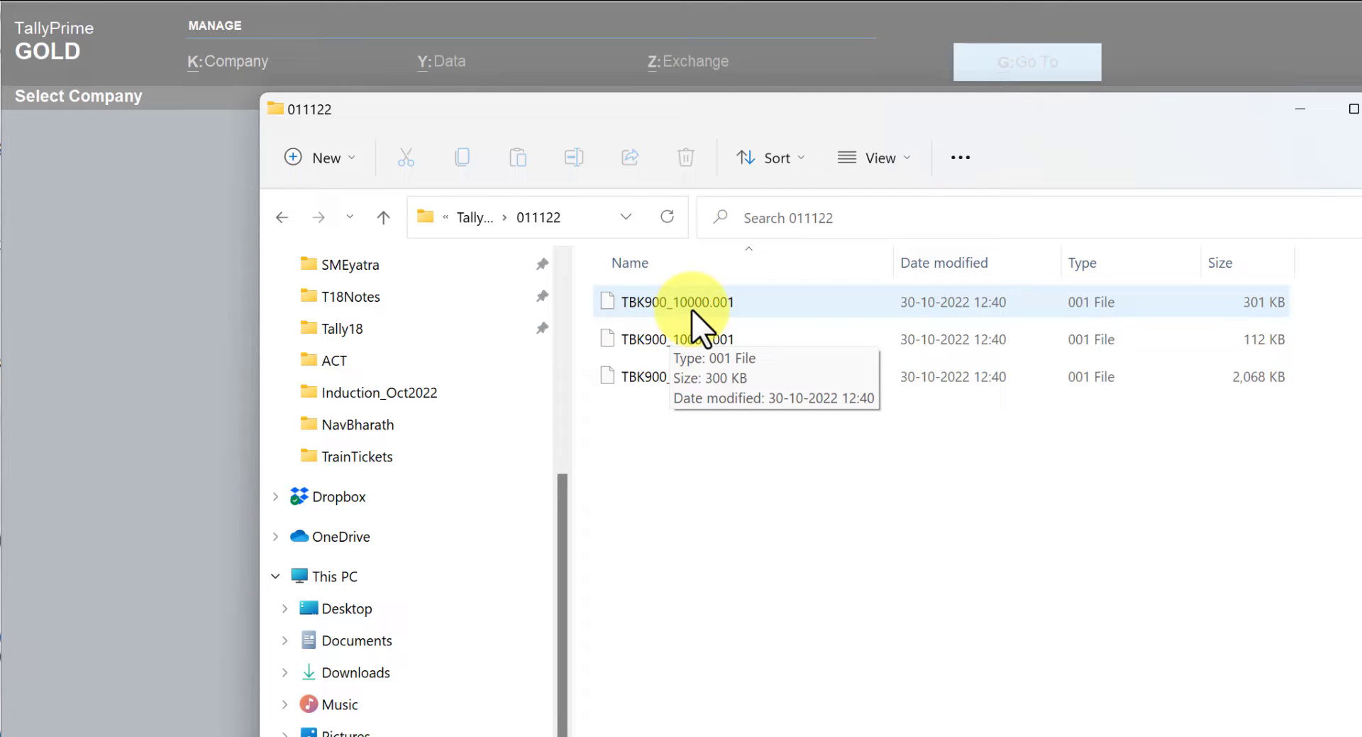
click(911, 629)
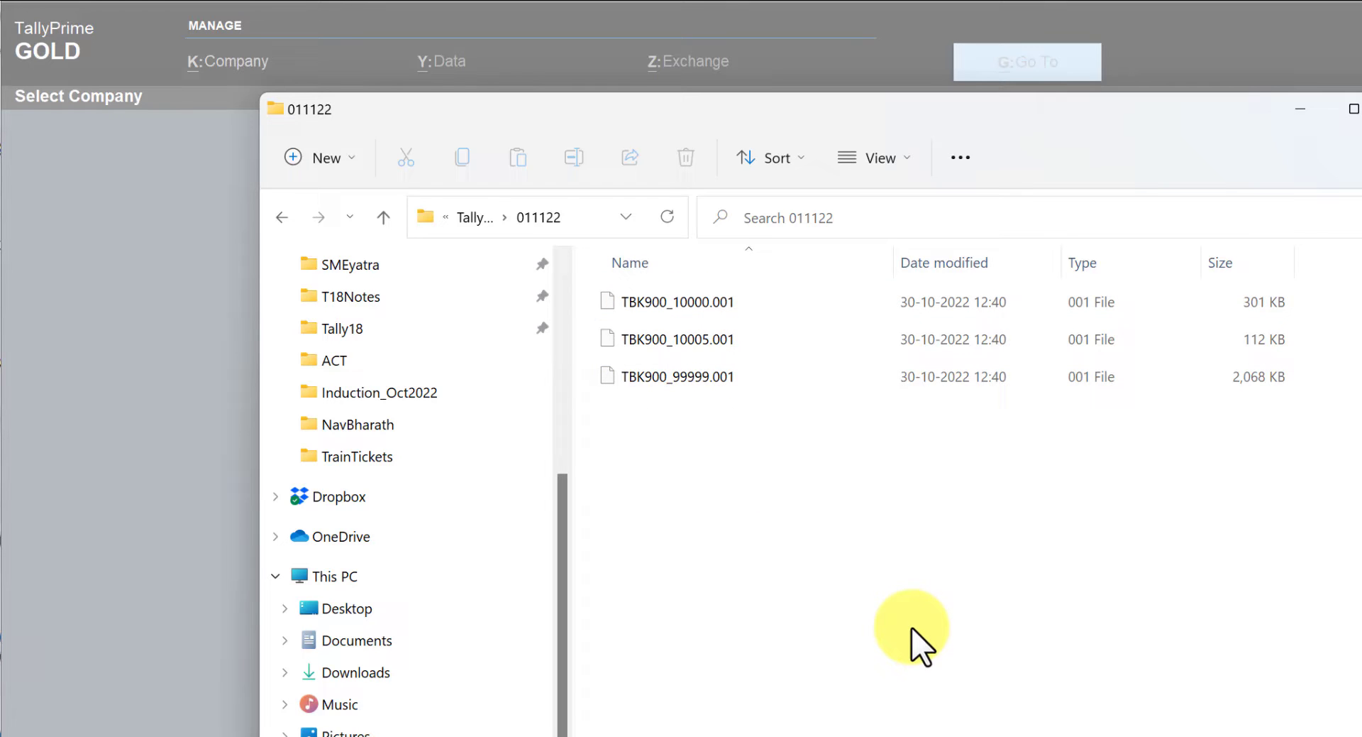